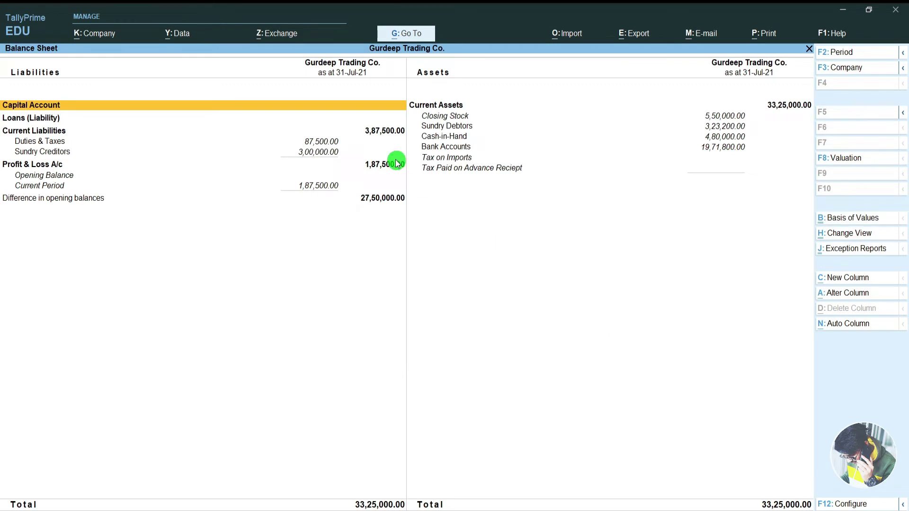
Open the Duties & Taxes group summary from the balance sheet to review the GST ledger balances.
key("Down")
key("Down")
key("Down")
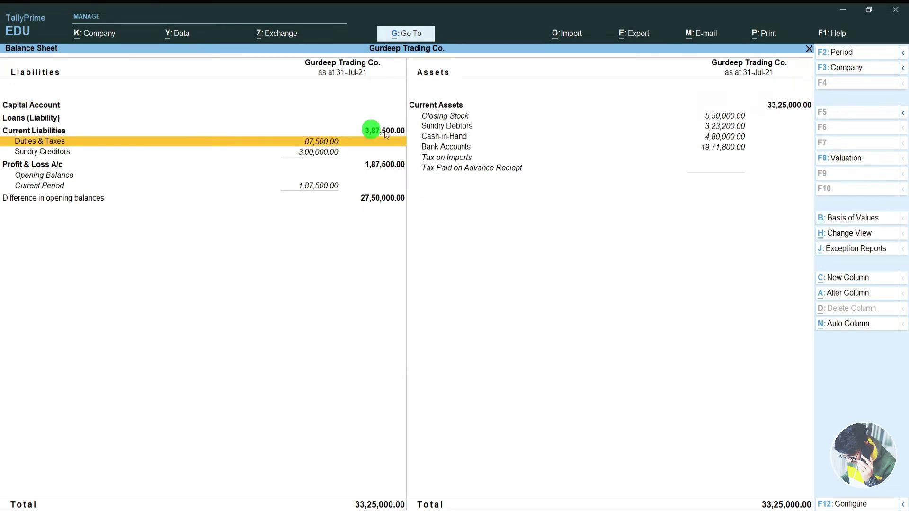
key("Return")
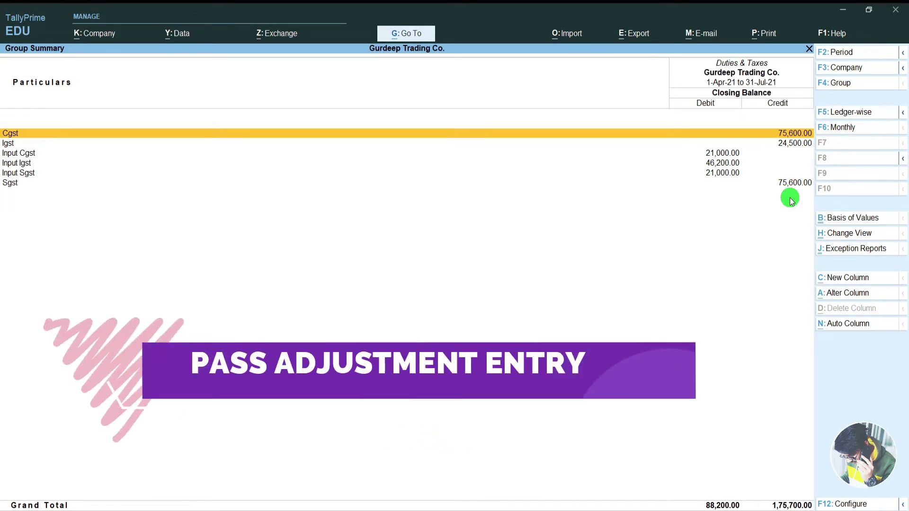
Leave the reports and start a new journal voucher dated 31-Jul-21.
key("Escape")
key("Escape")
key("Escape")
key("Home")
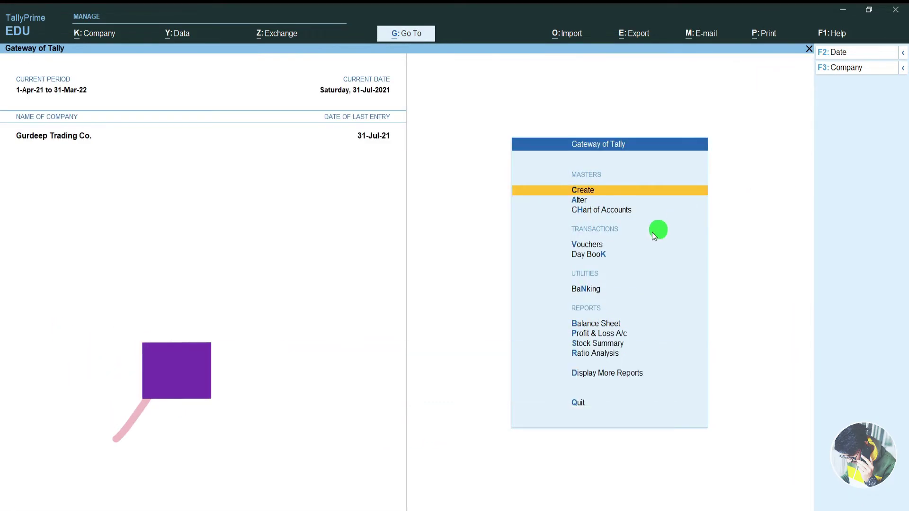
left_click(609, 248)
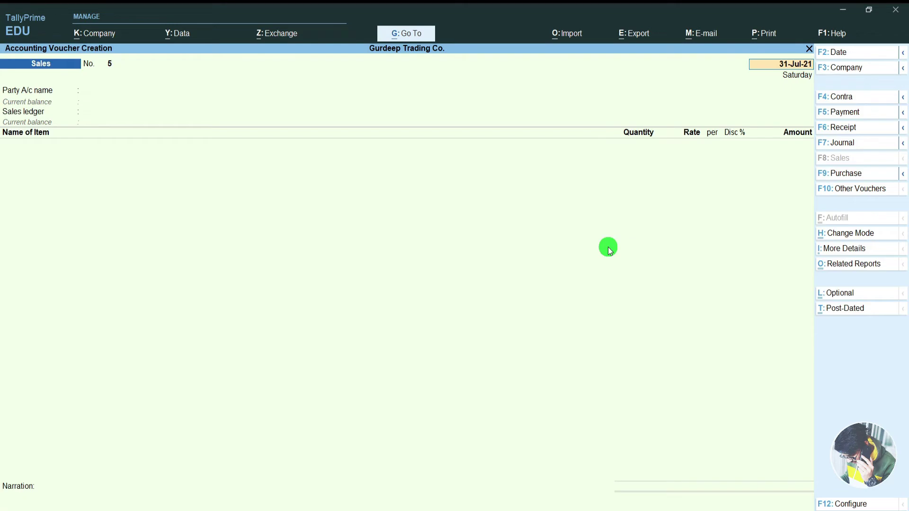
key("F7")
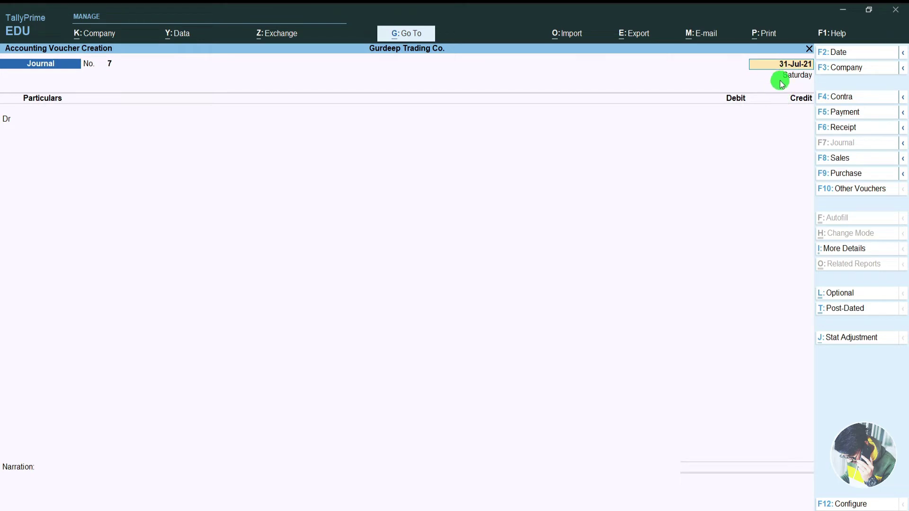
key("Return")
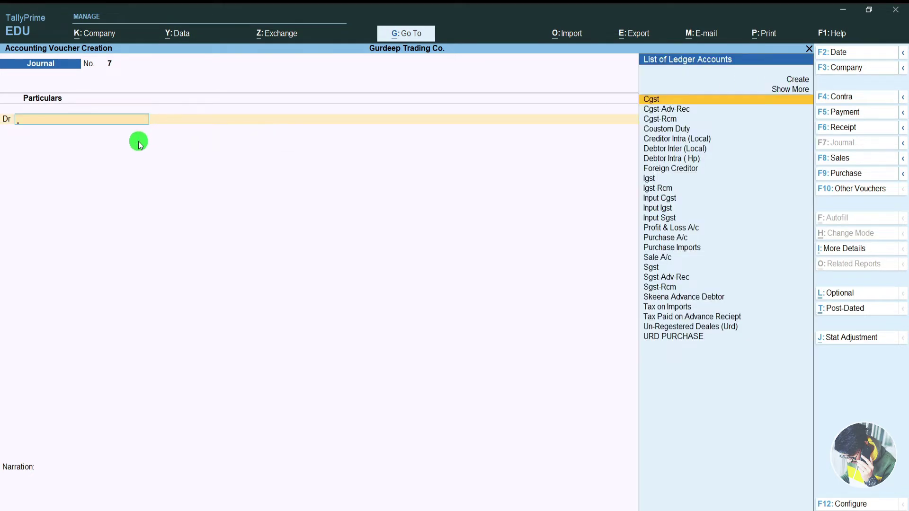
Debit the Igst ledger with 24,500 on the journal's first line.
type("igst")
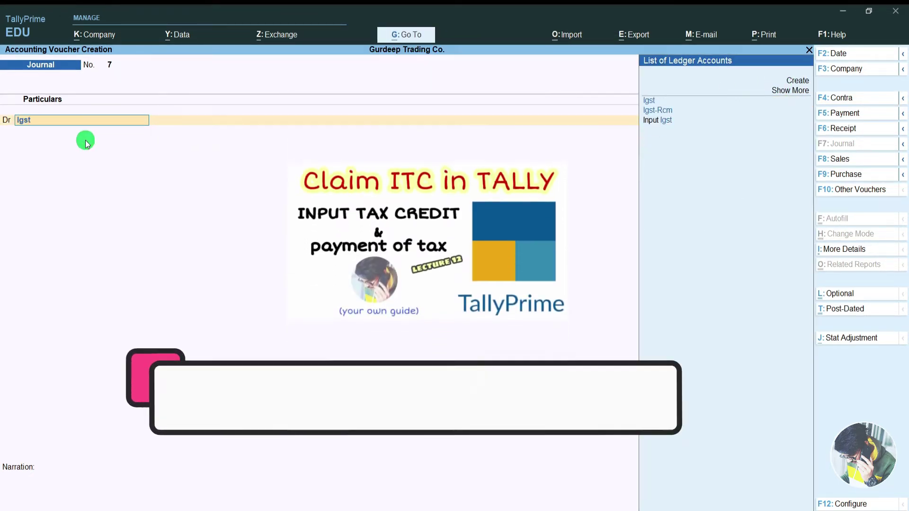
key("Return")
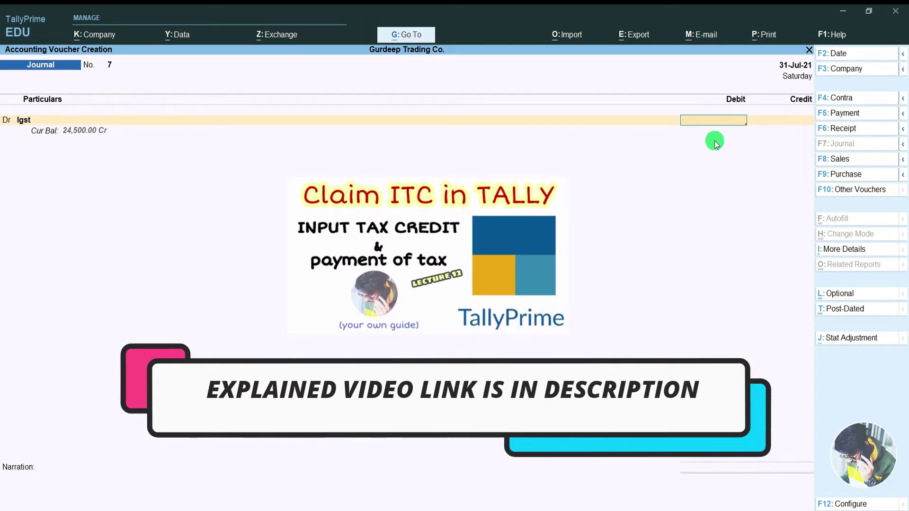
type("24,5")
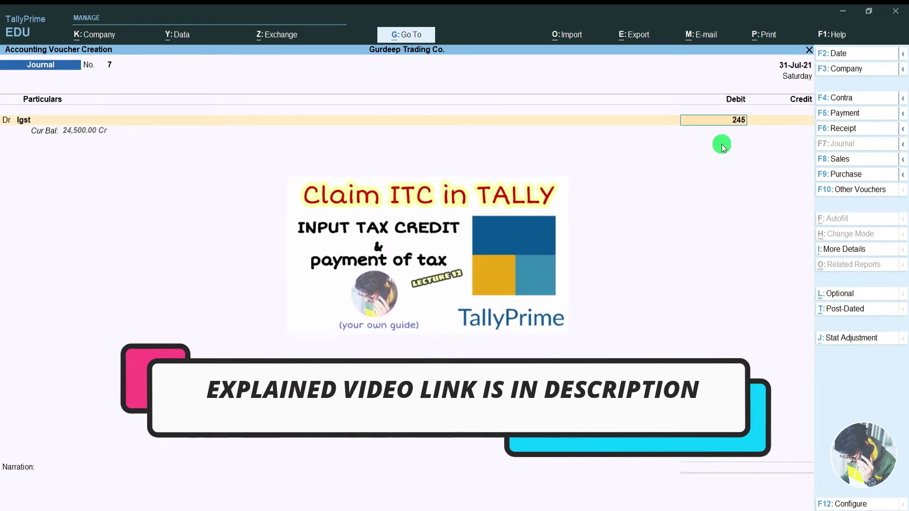
type("00")
key("Return")
Add a second debit line for the Cgst ledger with an amount of 21,000.
type("cgst")
key("Return")
left_click(3, 144)
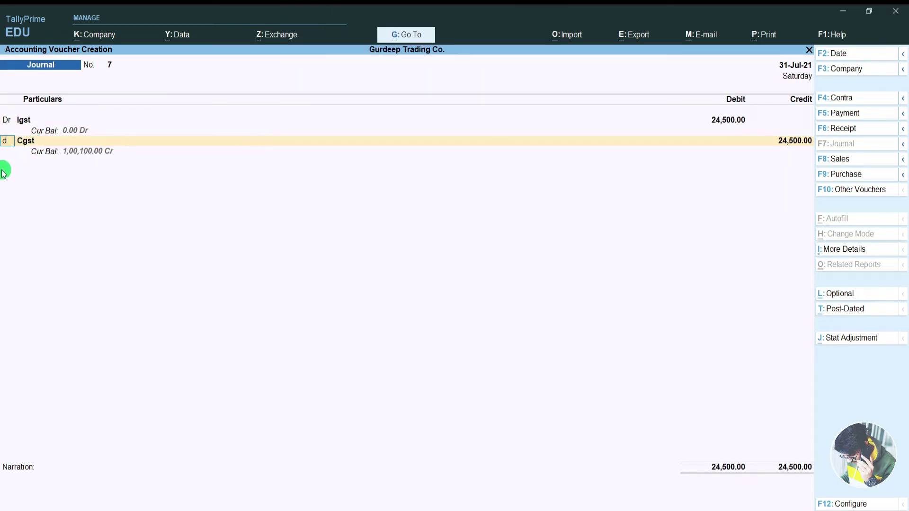
key("Return")
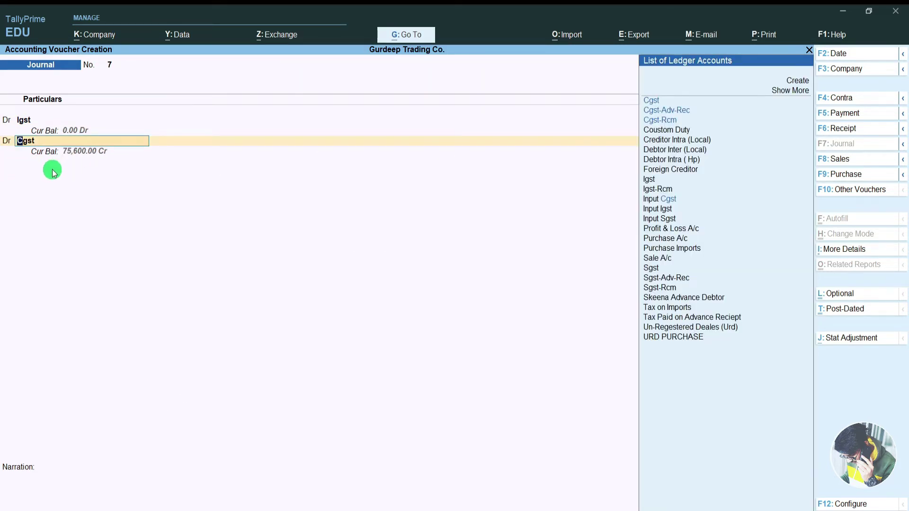
key("Return")
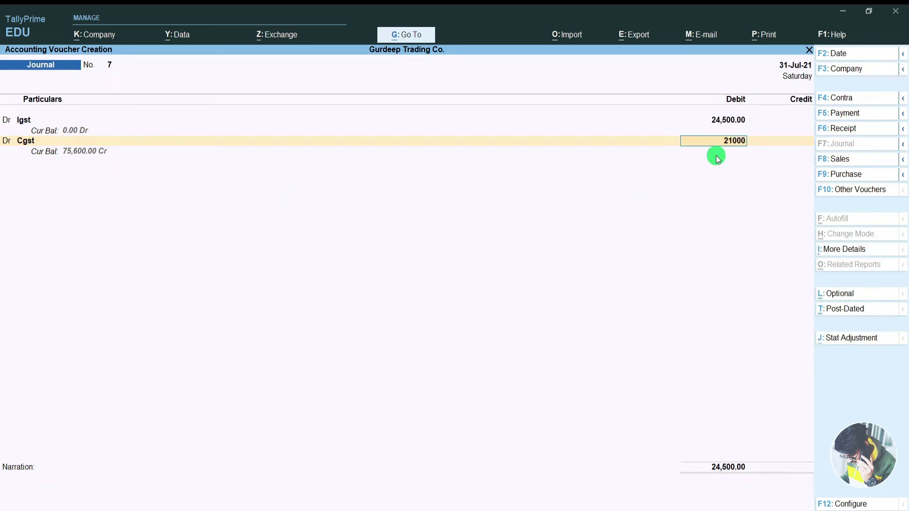
key("Return")
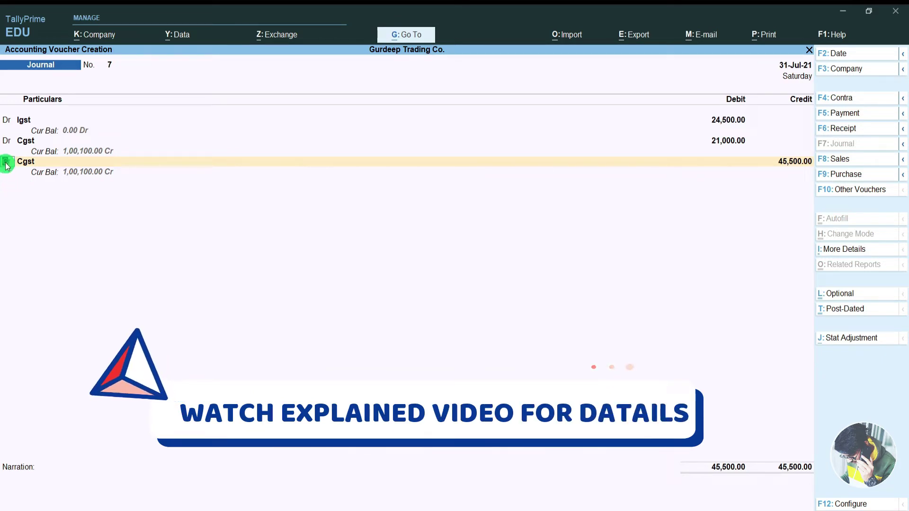
Add a third debit line for the Sgst ledger with an amount of 21,000.
key("d")
key("Return")
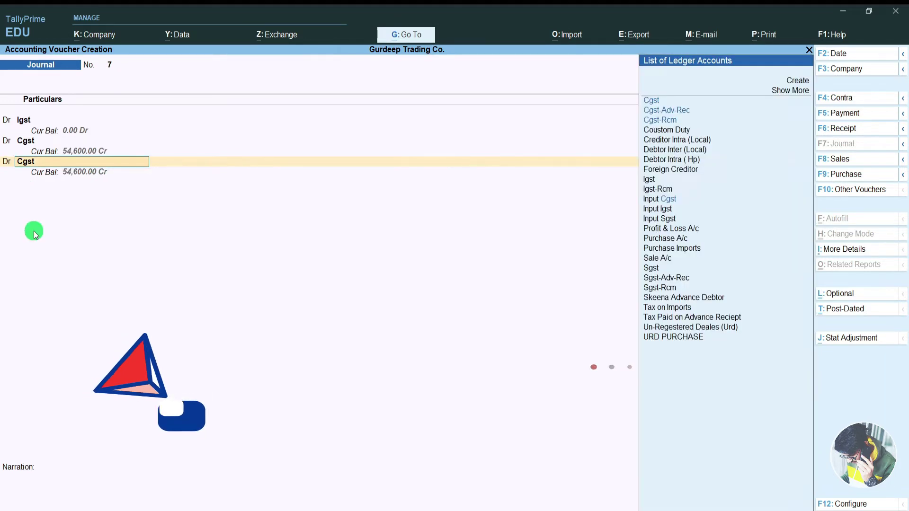
type("Sg")
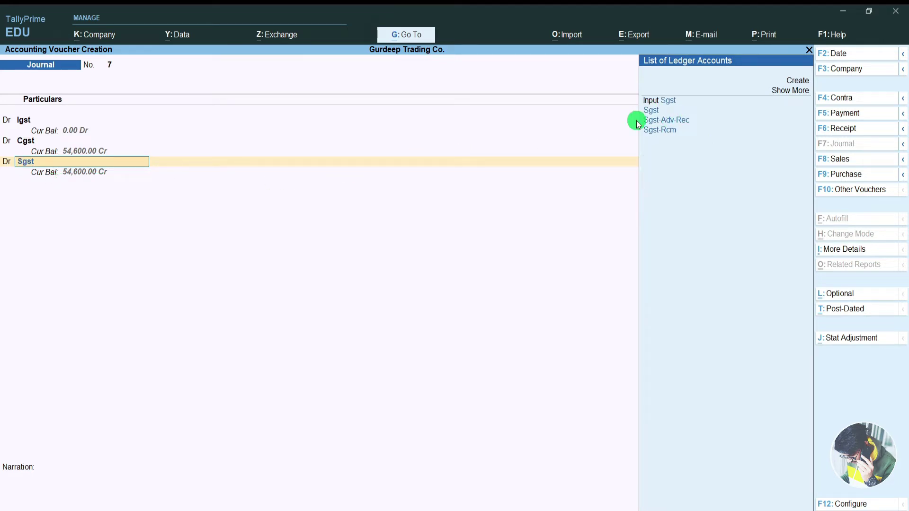
key("Return")
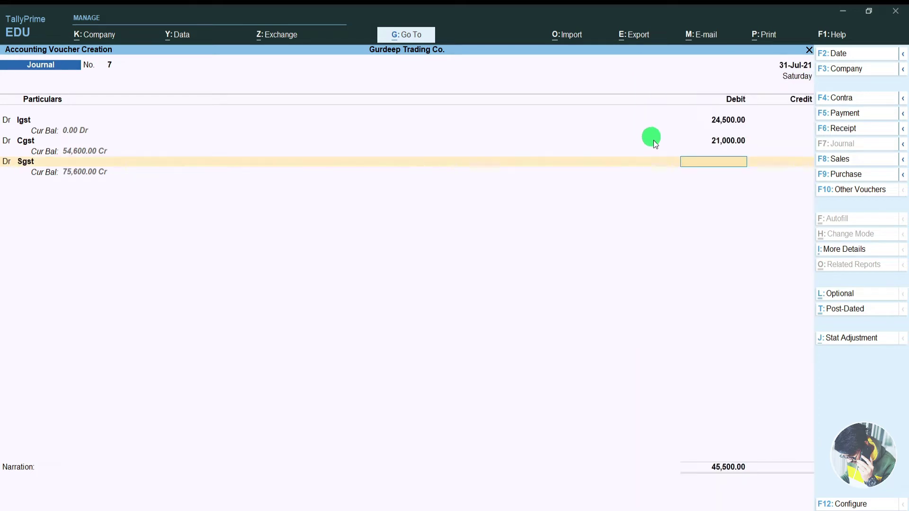
type("210")
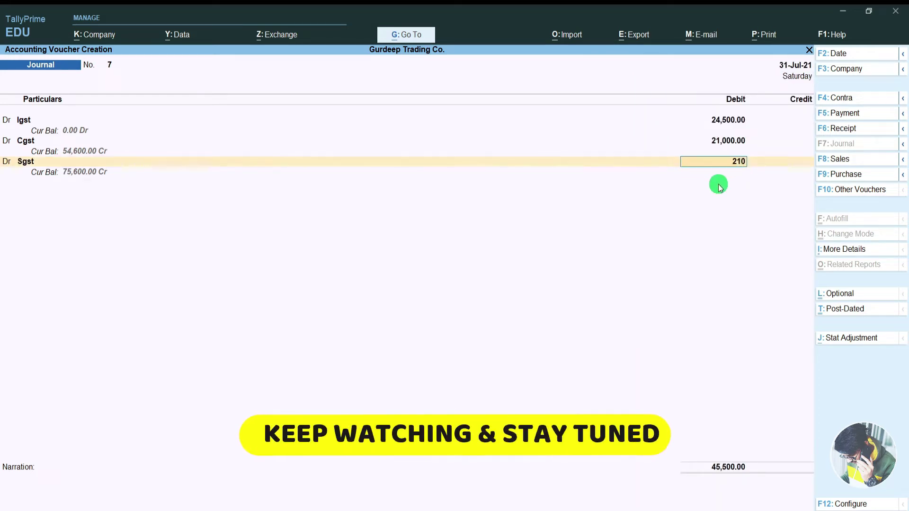
type("00")
key("Return")
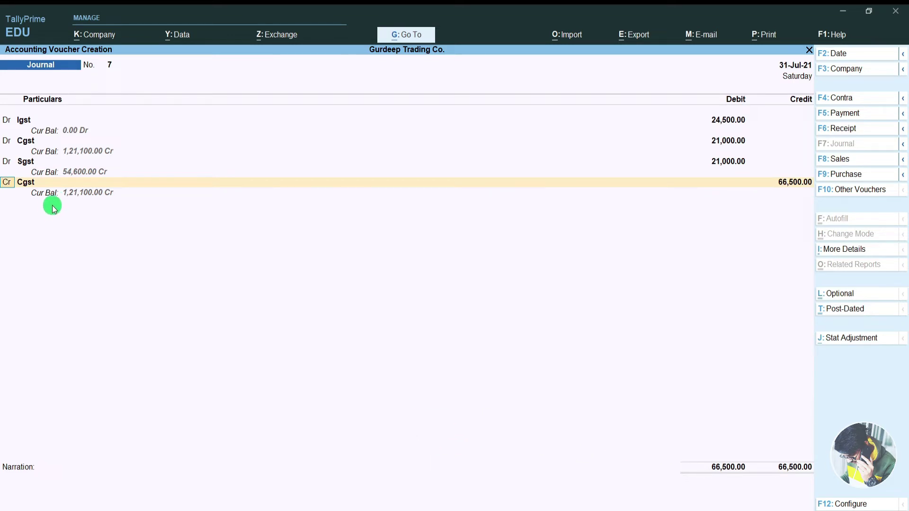
Add a credit line for the Input Igst ledger with an amount of 24,500.
key("c")
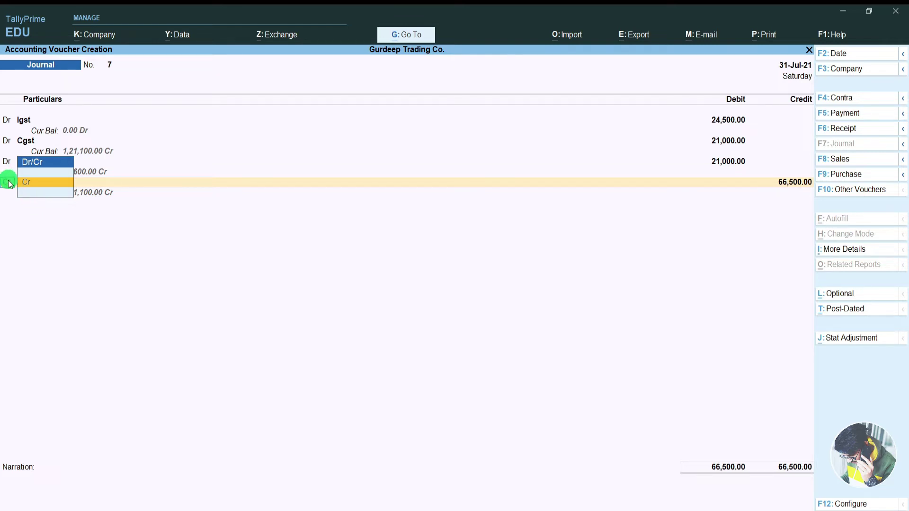
key("BackSpace")
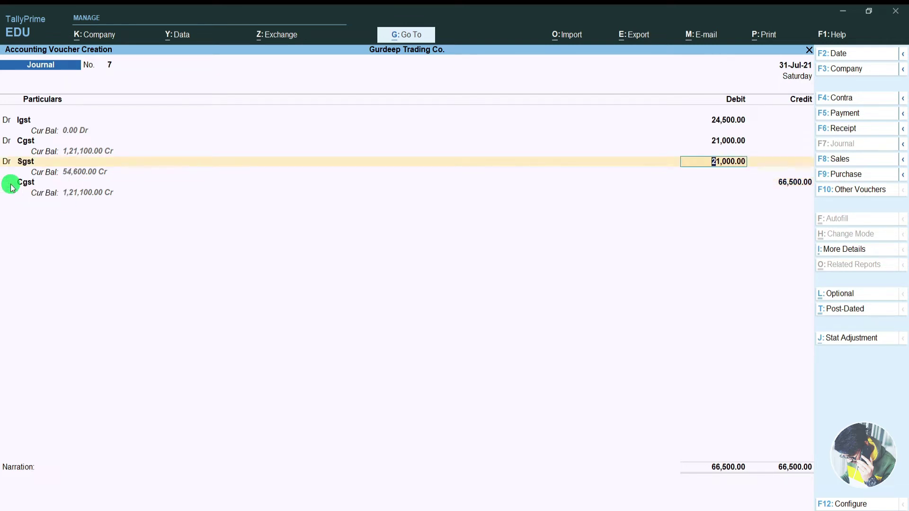
key("Return")
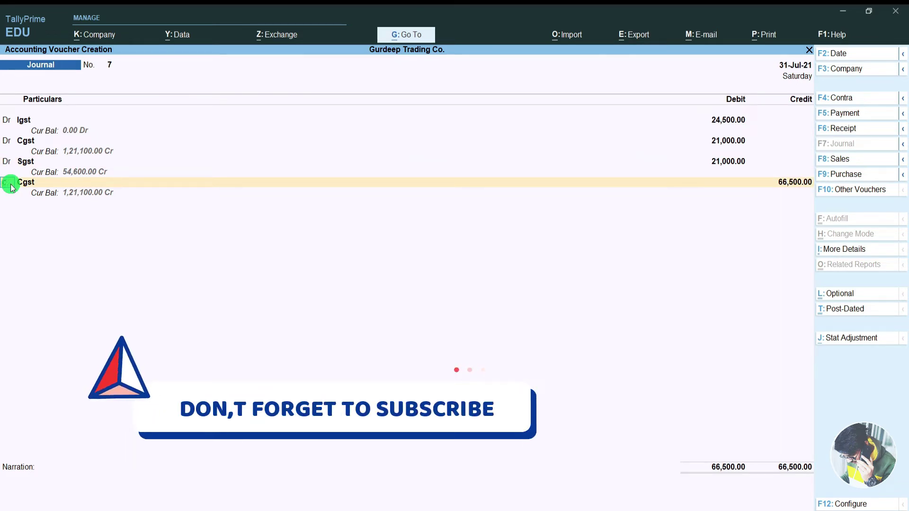
key("Return")
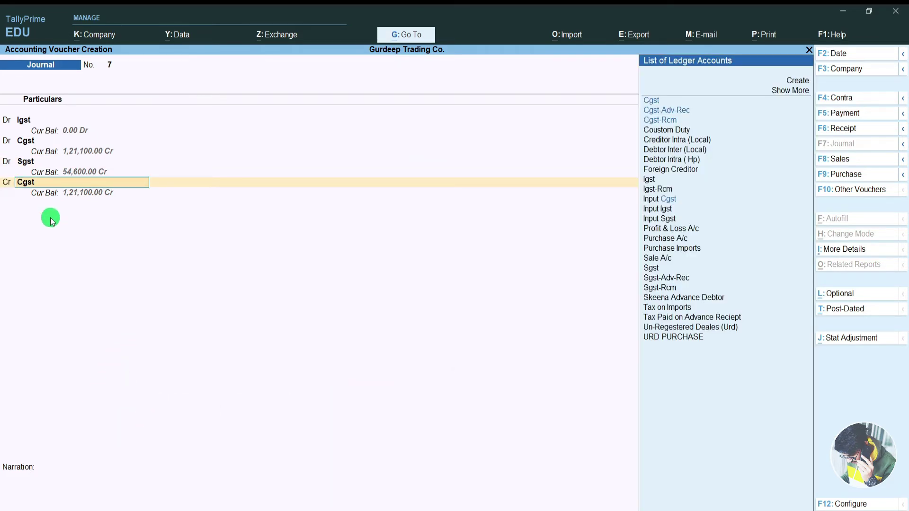
type("Input")
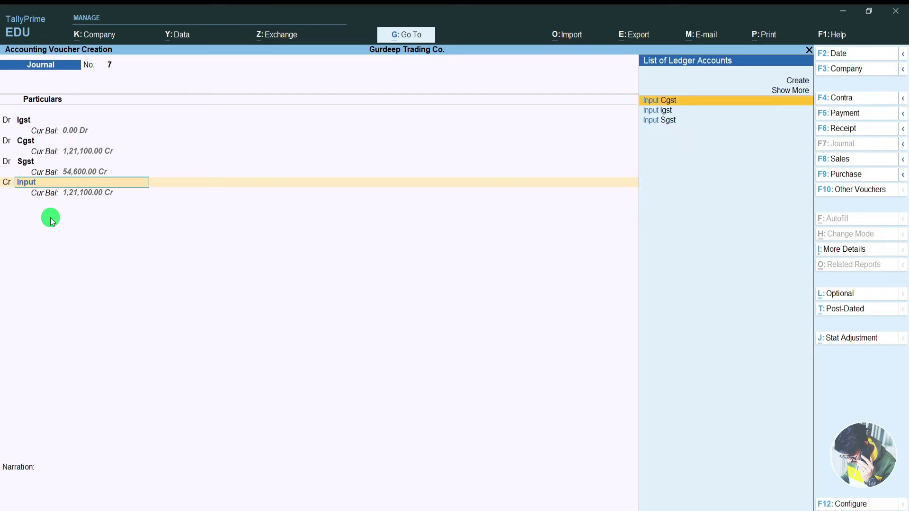
key("Down")
key("Return")
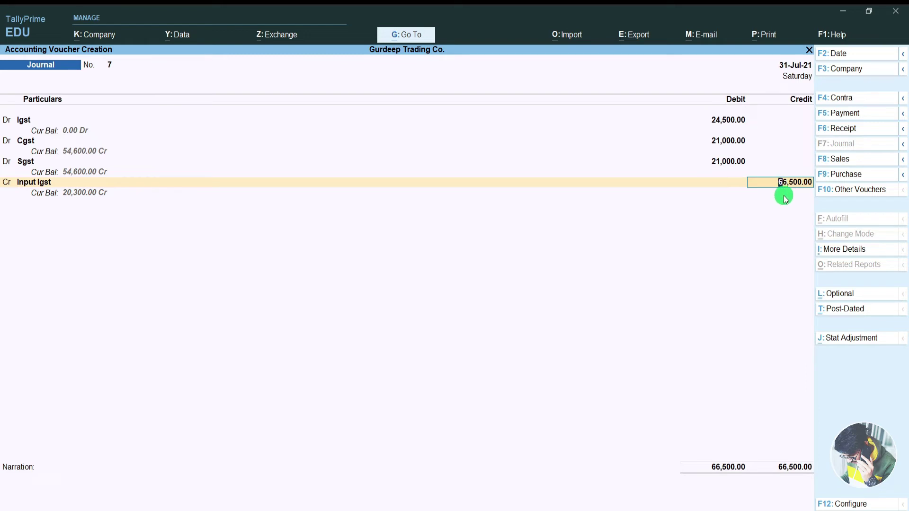
type("24500")
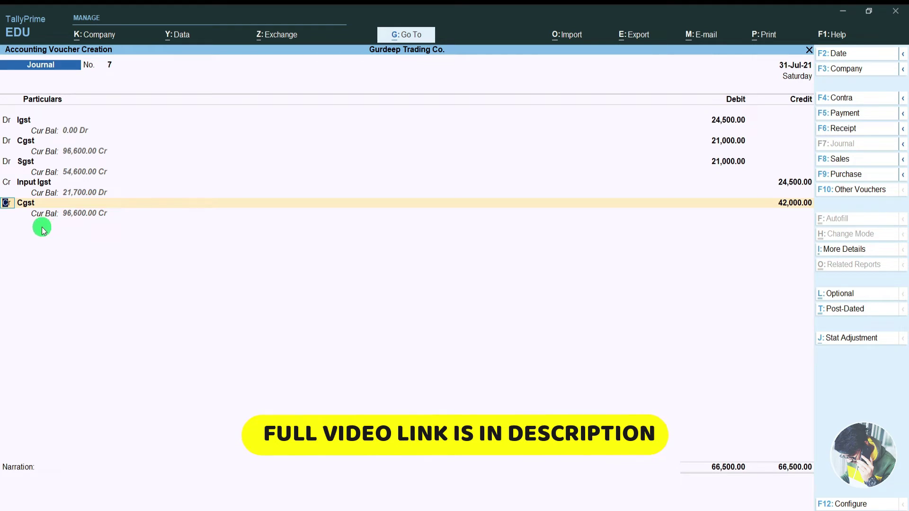
Add a credit line for the Input Cgst ledger with an amount of 21,000.
key("Return")
type("I")
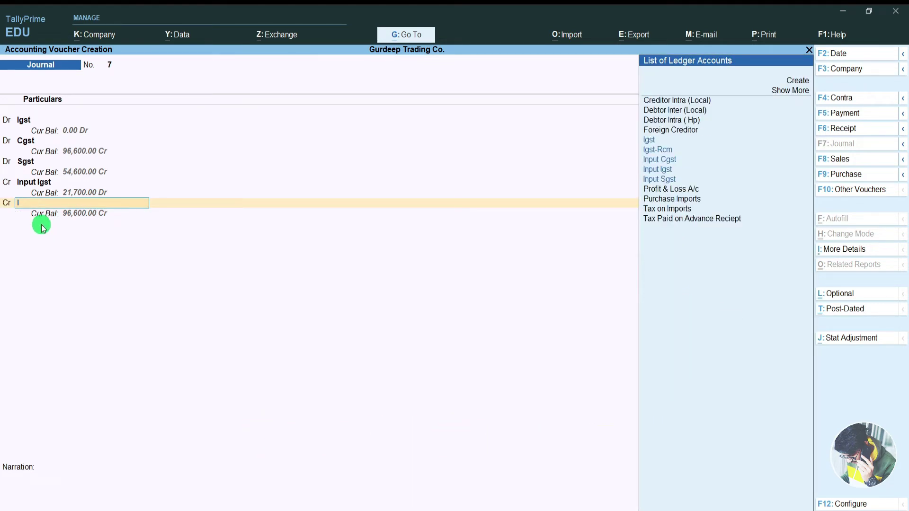
type("np")
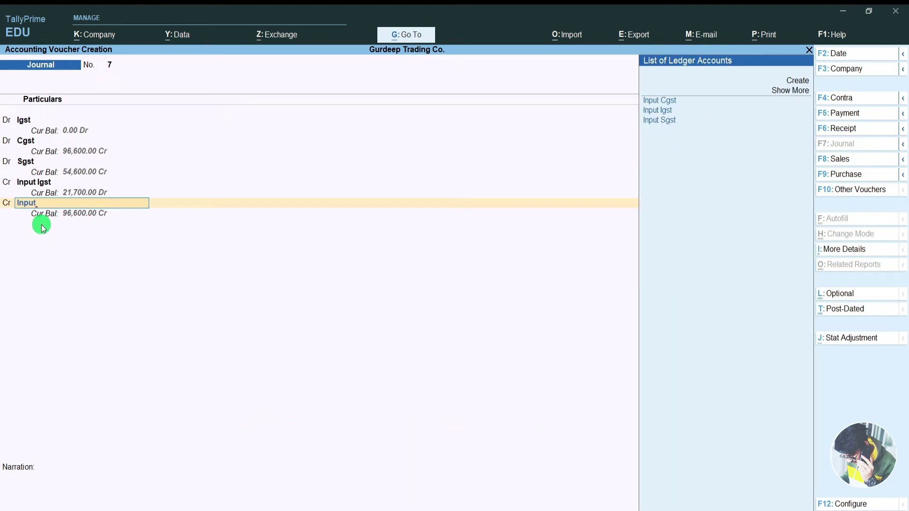
type("ut")
key("Return")
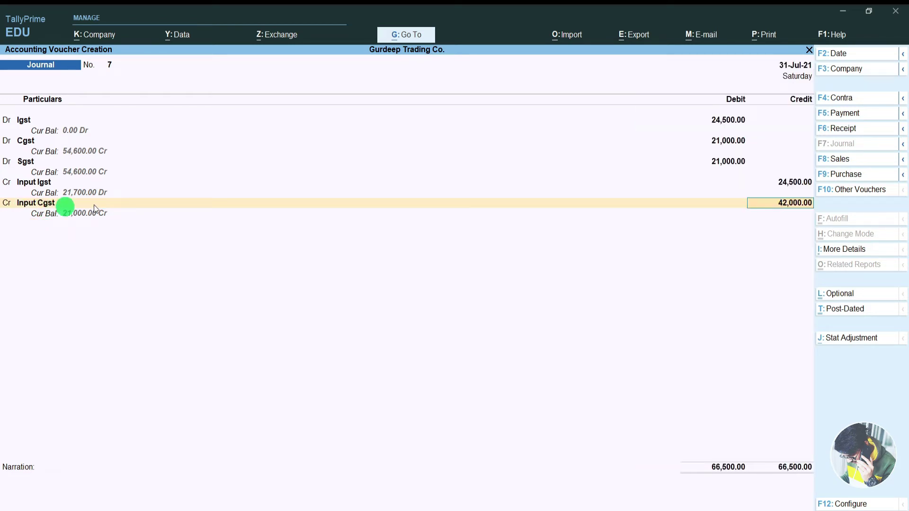
type("2")
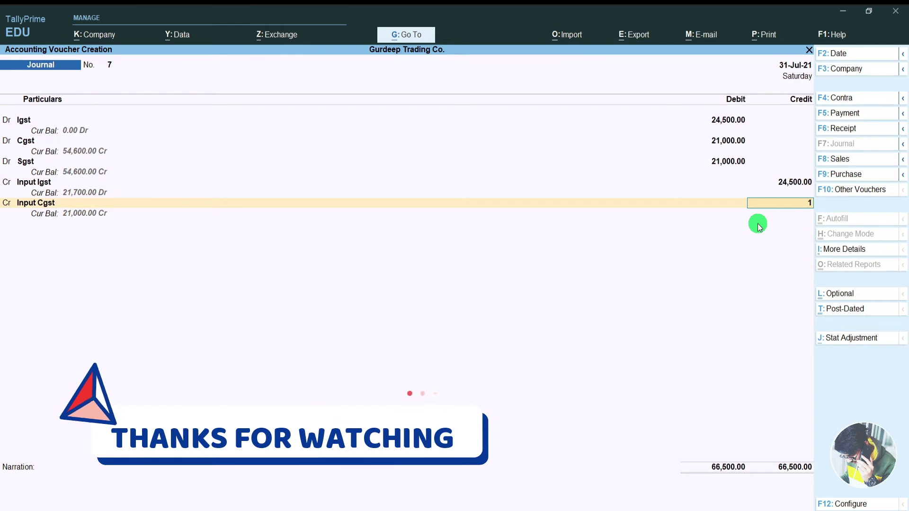
type("1,000")
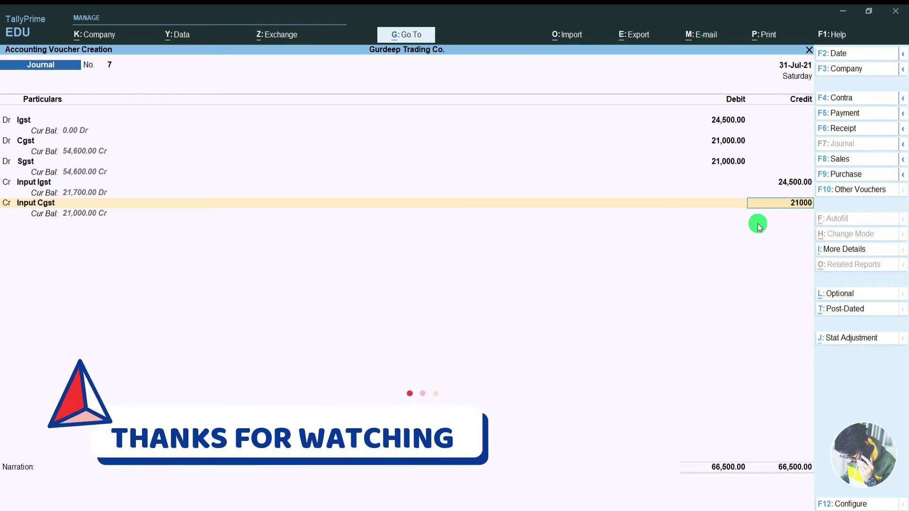
key("Return")
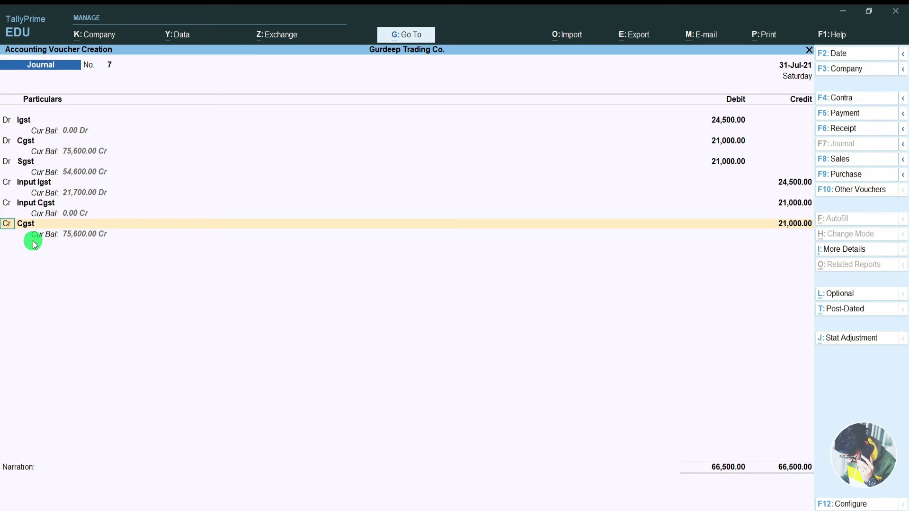
Credit the Input Sgst ledger with the remaining 21,000 and save the journal voucher without a narration.
key("Return")
type("Input")
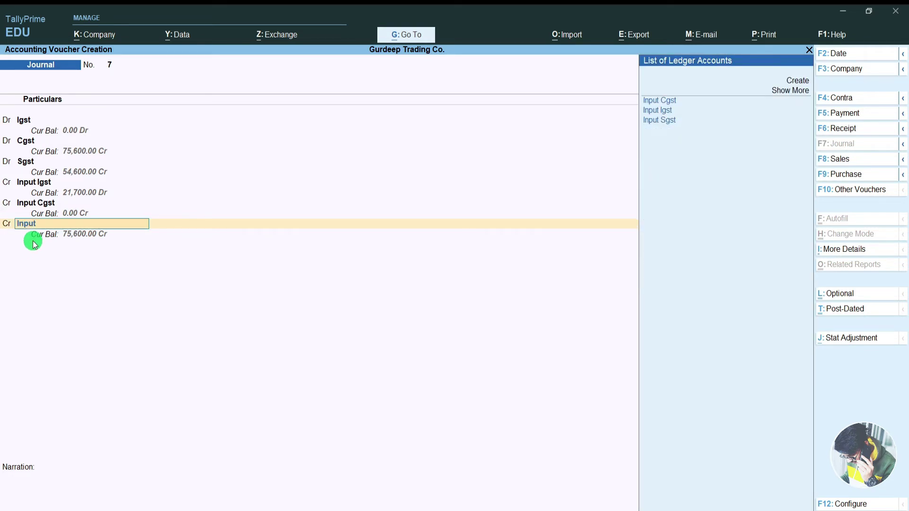
key("Down")
key("Down")
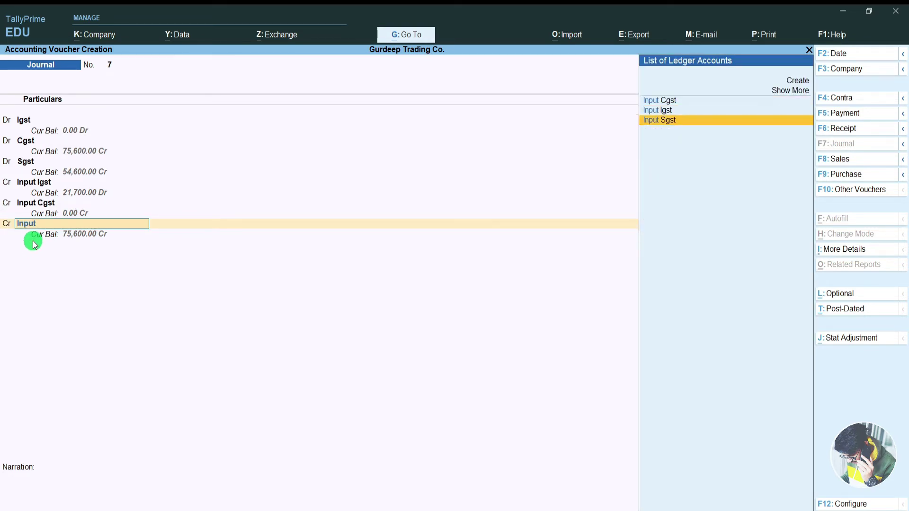
key("Return")
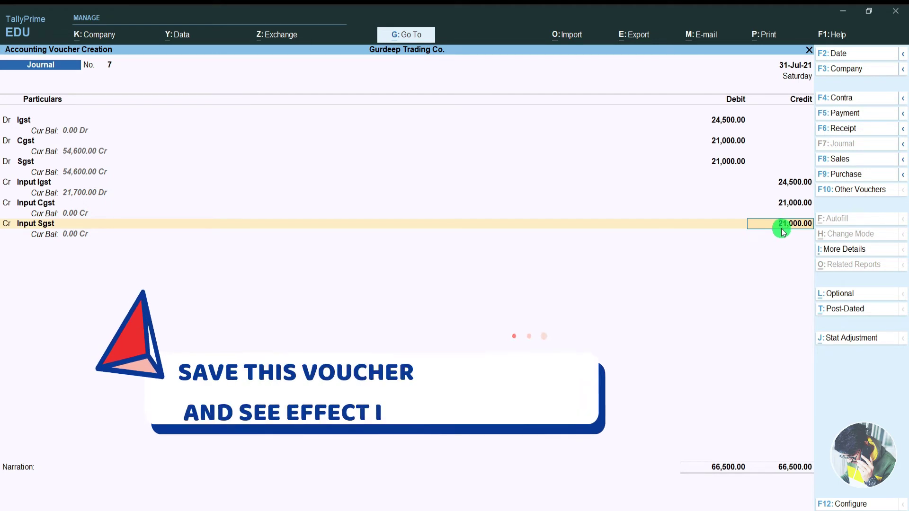
key("Return")
key("Return")
key("Return")
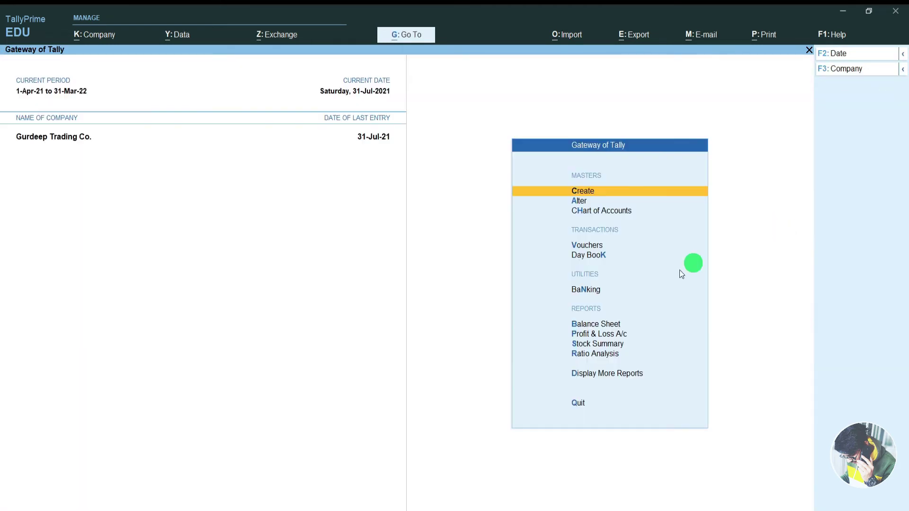
Open the Balance Sheet in detailed form and drill down into Duties & Taxes under Current Liabilities.
key("Escape")
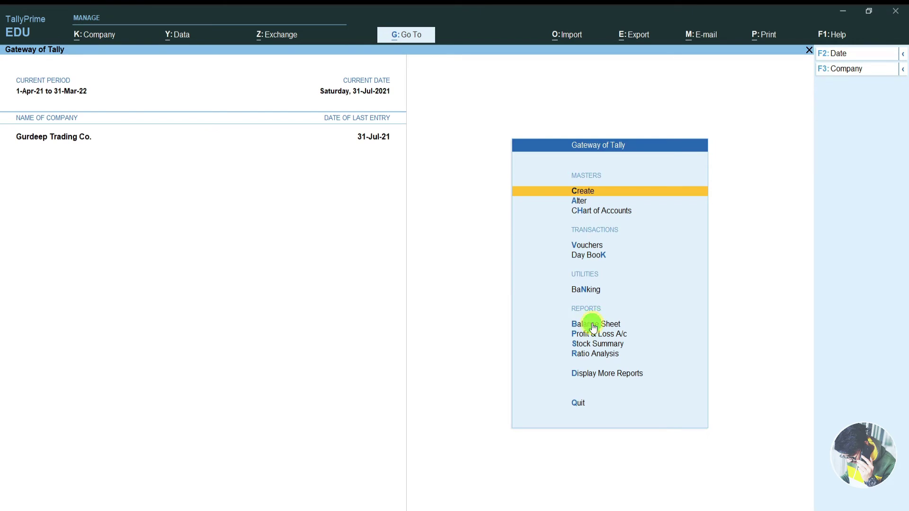
left_click(593, 327)
key("alt+f5")
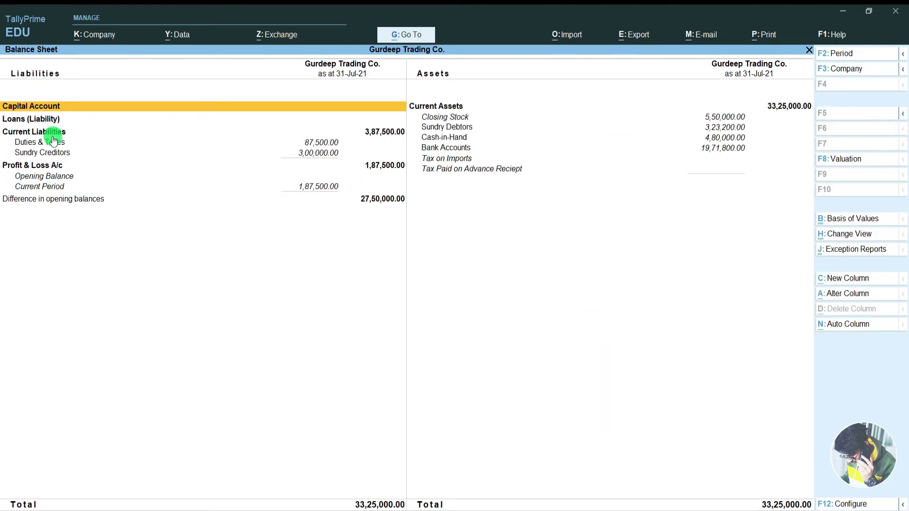
left_click(55, 144)
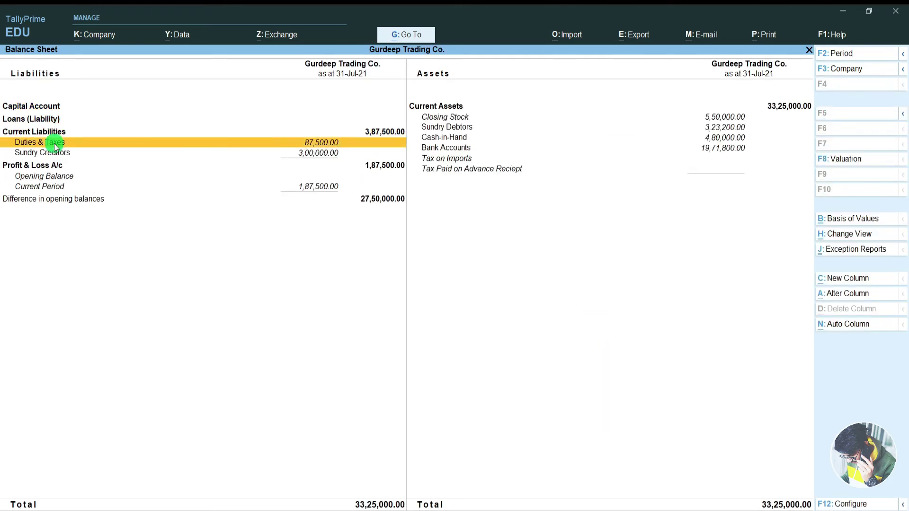
left_click(55, 145)
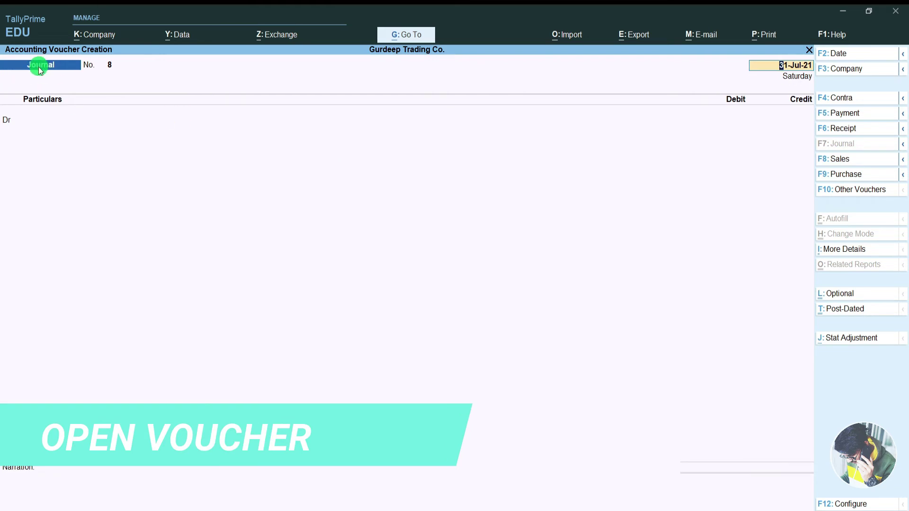
In a new journal voucher dated 31-Jul-21, debit the Cgst ledger with 21,700.
key("Return")
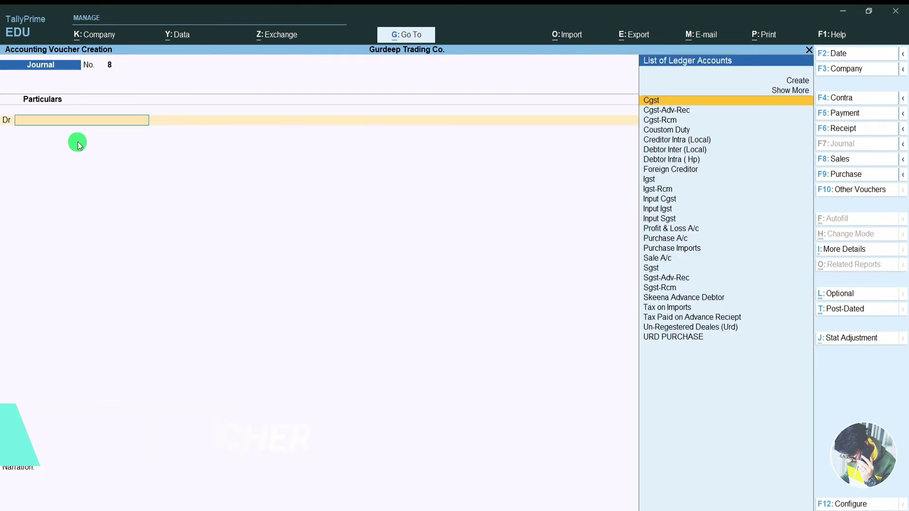
type("Cg")
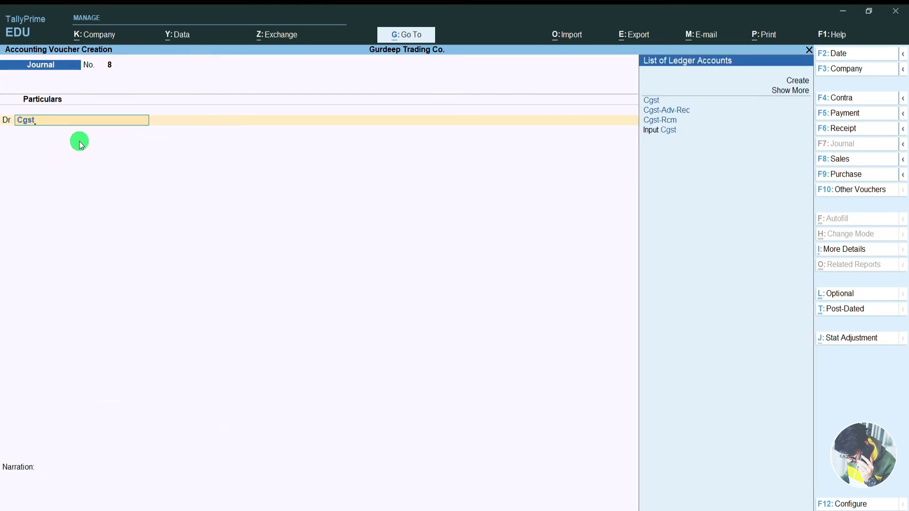
type("st")
key("Return")
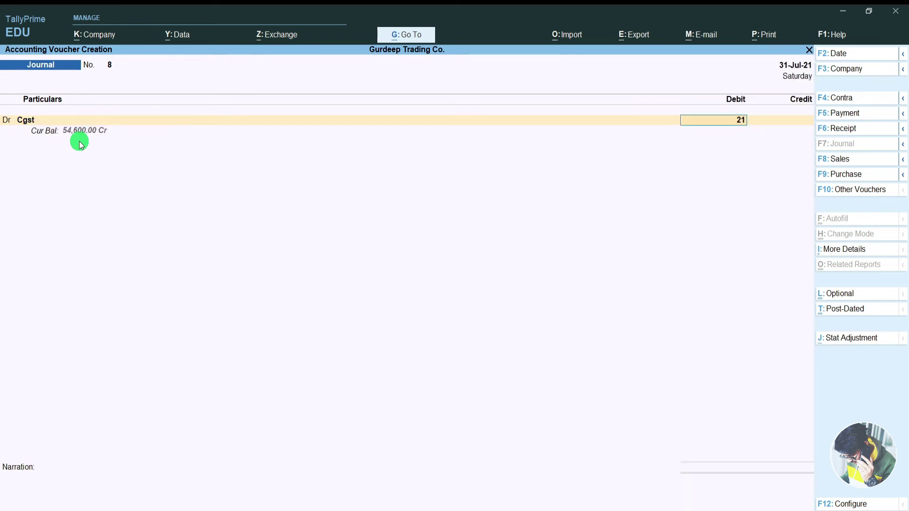
key("Return")
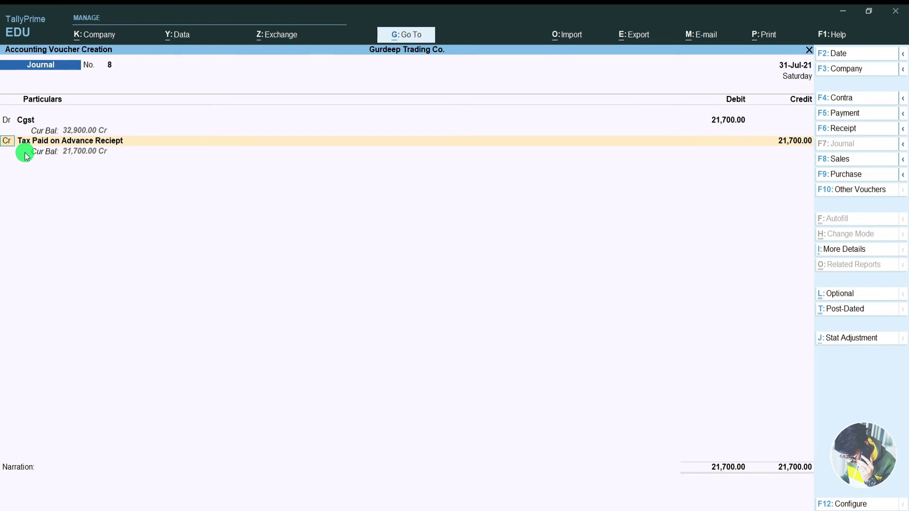
Replace the credit line's Tax Paid on Advance Reciept ledger with Input Igst for 21,700 and save the voucher without a narration.
key("Return")
type("I")
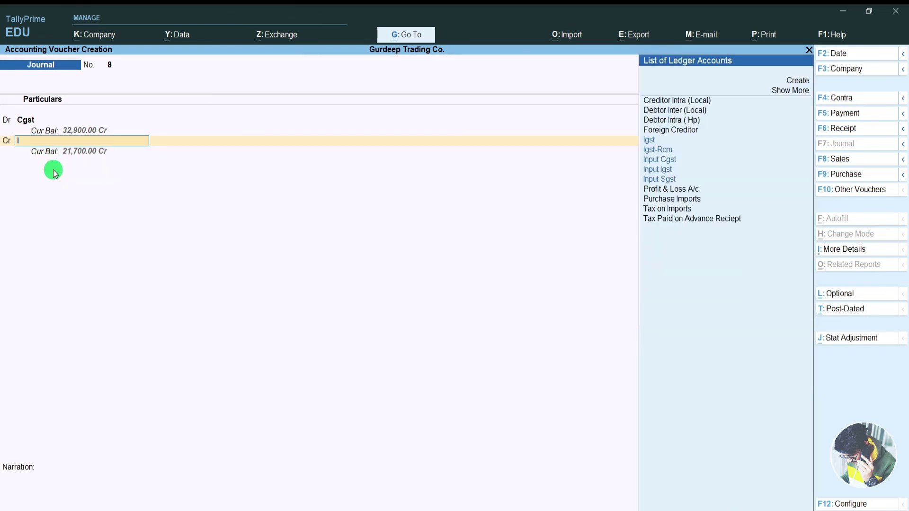
type("nput")
key("Down")
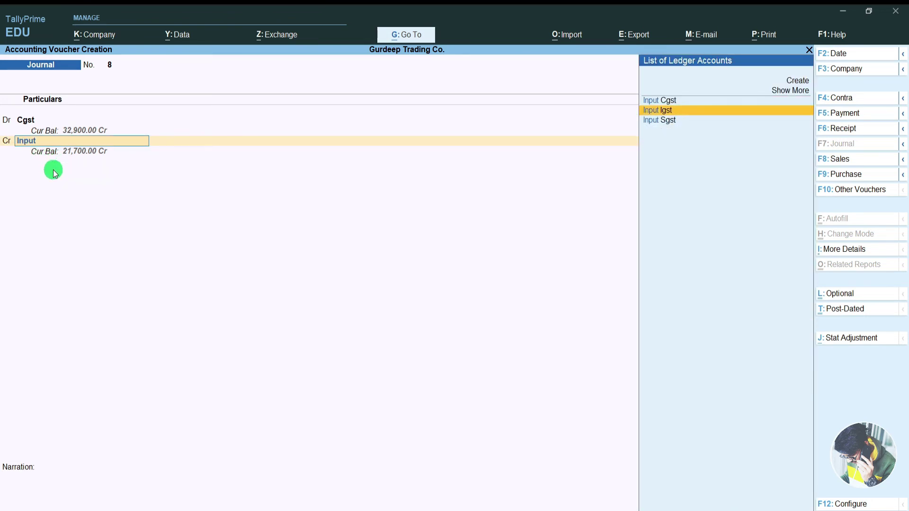
key("Return")
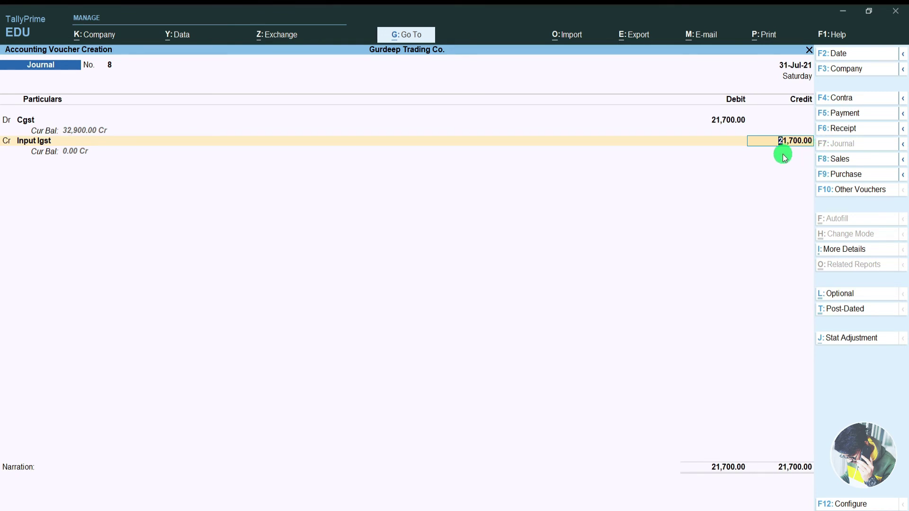
key("Return")
key("Return")
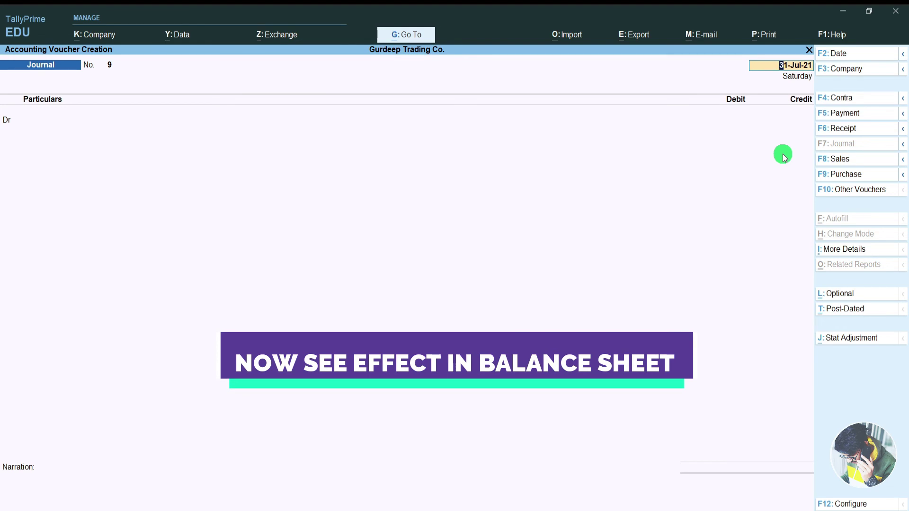
Leave voucher entry, reopen the Balance Sheet and compare its Duties & Taxes amount with the grand total inside the group summary.
key("Escape")
key("Escape")
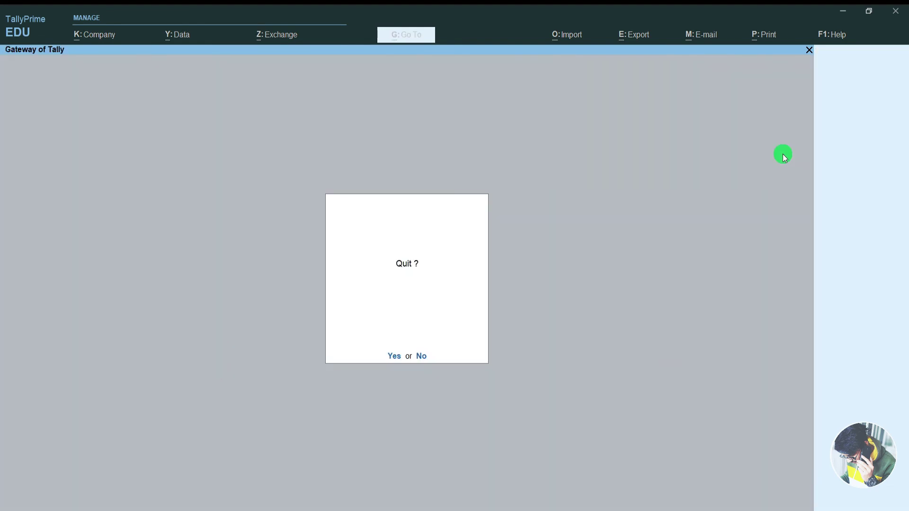
key("n")
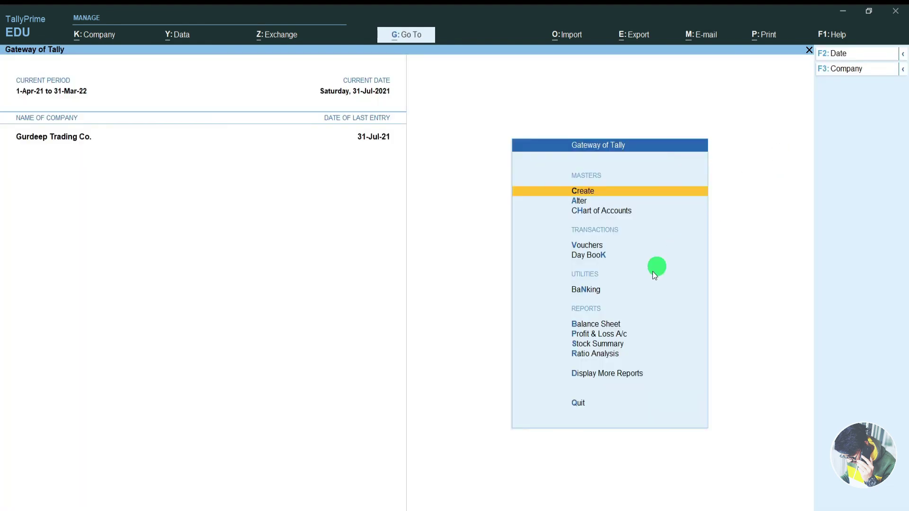
left_click(595, 325)
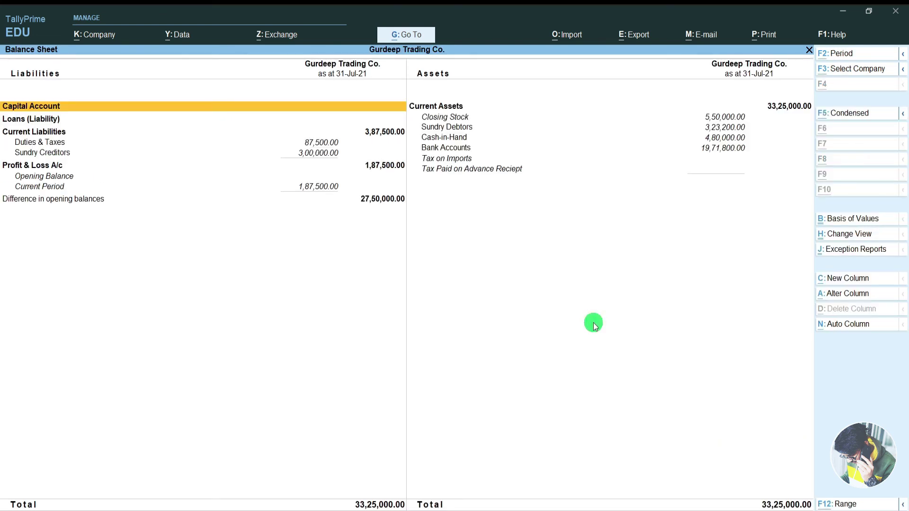
left_click(63, 143)
left_click(63, 143)
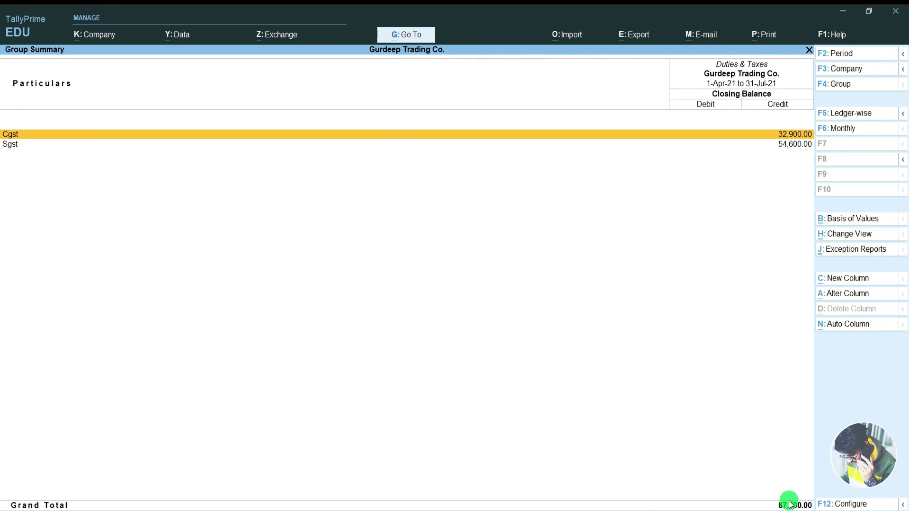
key("Escape")
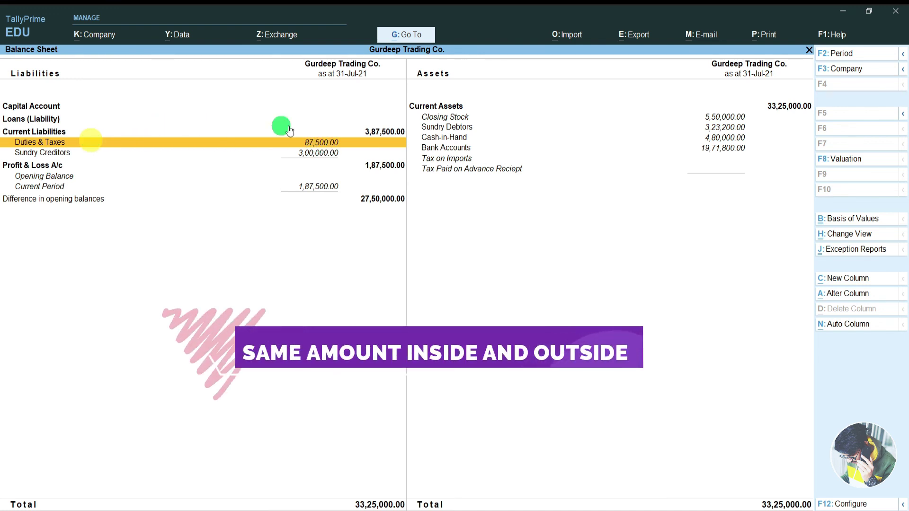
left_click(345, 140)
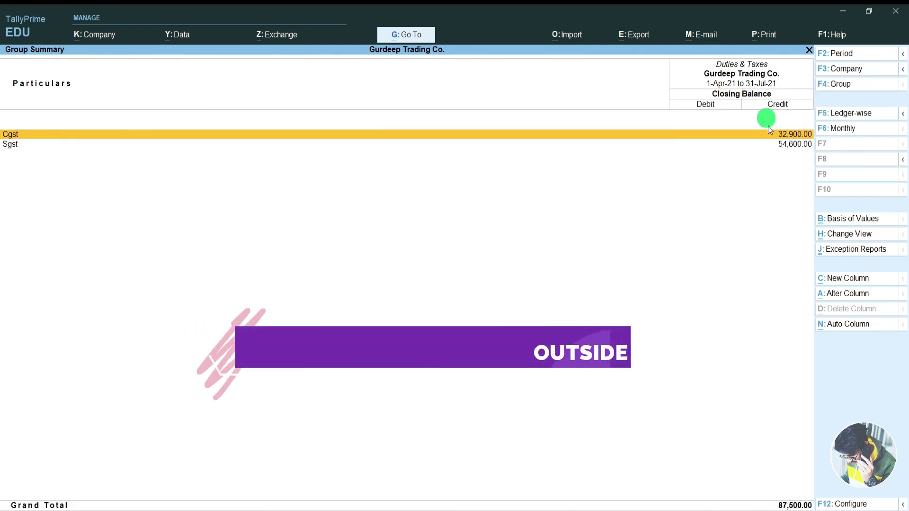